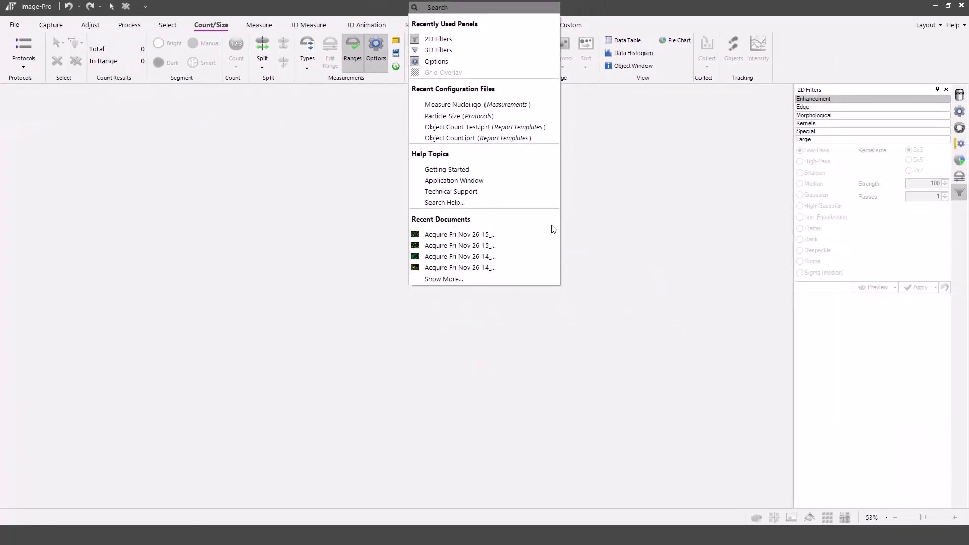
# Look through the full list of recently opened documents and return to the workspace
pyautogui.click(441, 278)
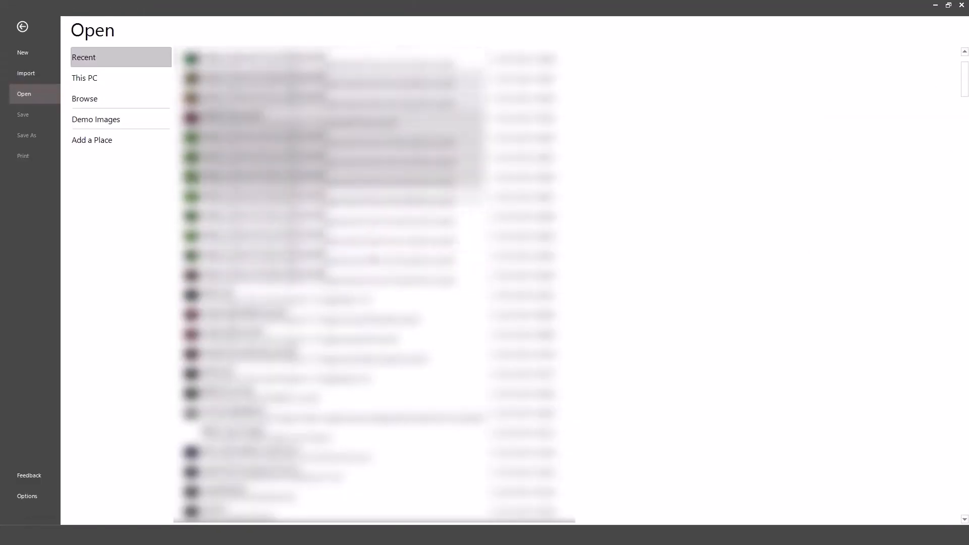
pyautogui.scroll(-2, 399, 398)
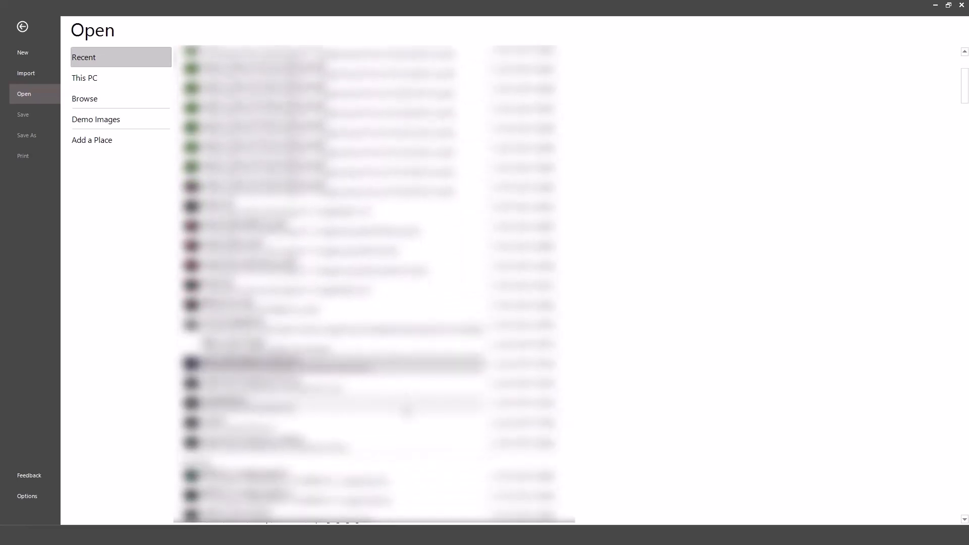
pyautogui.click(23, 23)
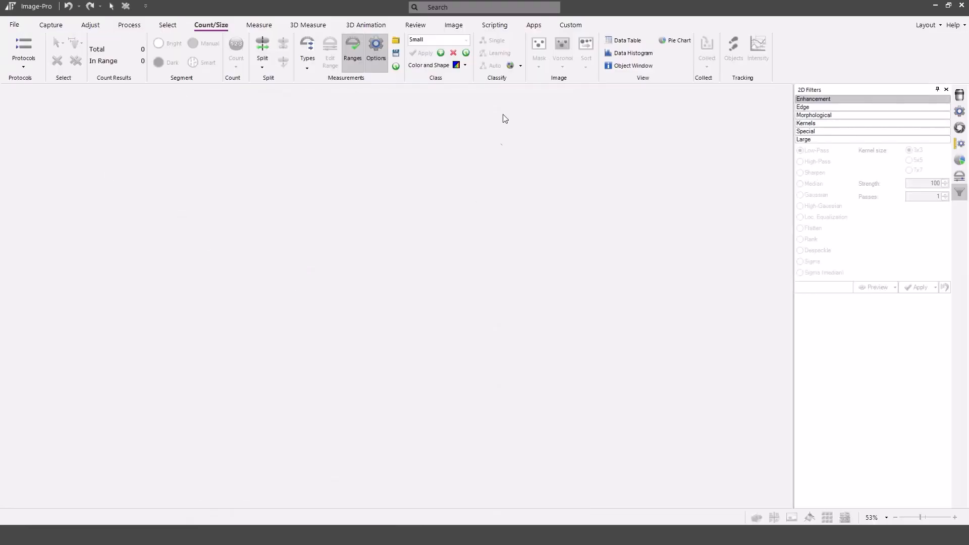
# Find the recent document matching "sk" with the application search and open SK8K18 Cells.ome.tiff
pyautogui.click(478, 9)
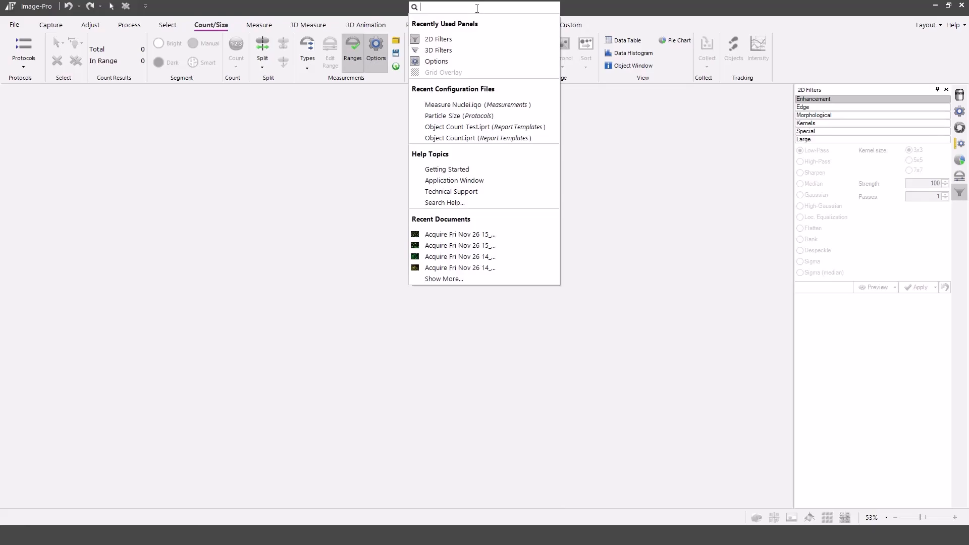
pyautogui.write('sk')
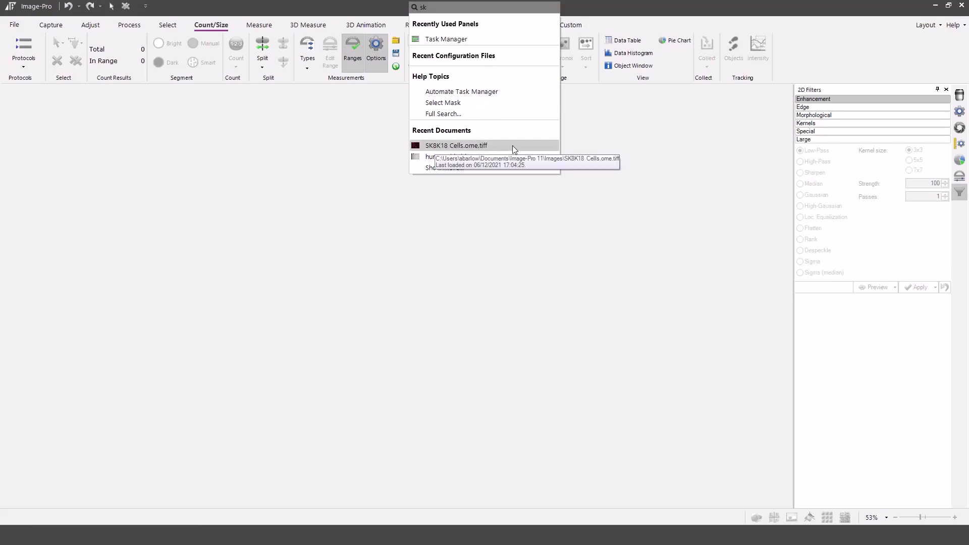
pyautogui.click(535, 147)
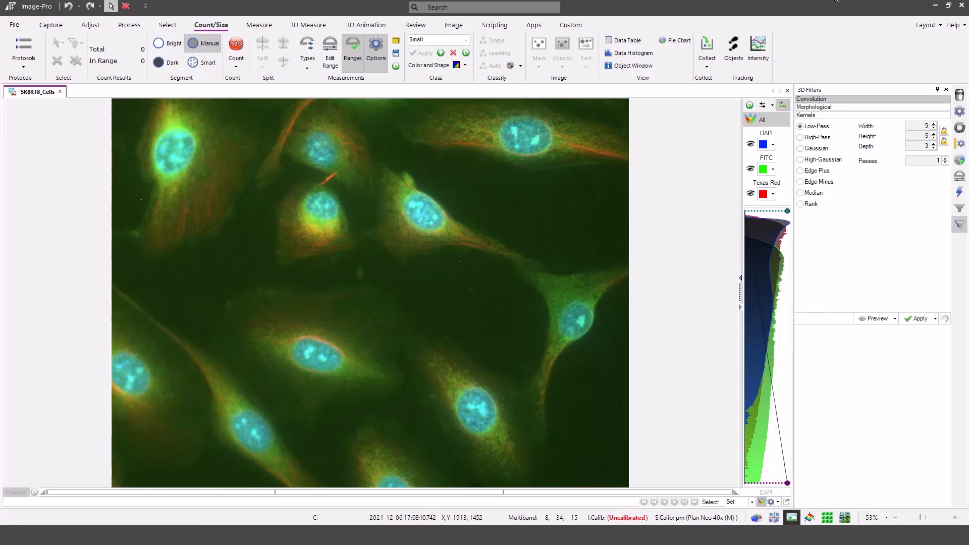
# Find the AutoQuant Deconvolution tool by searching for "au" and open it for the cell image
pyautogui.click(509, 7)
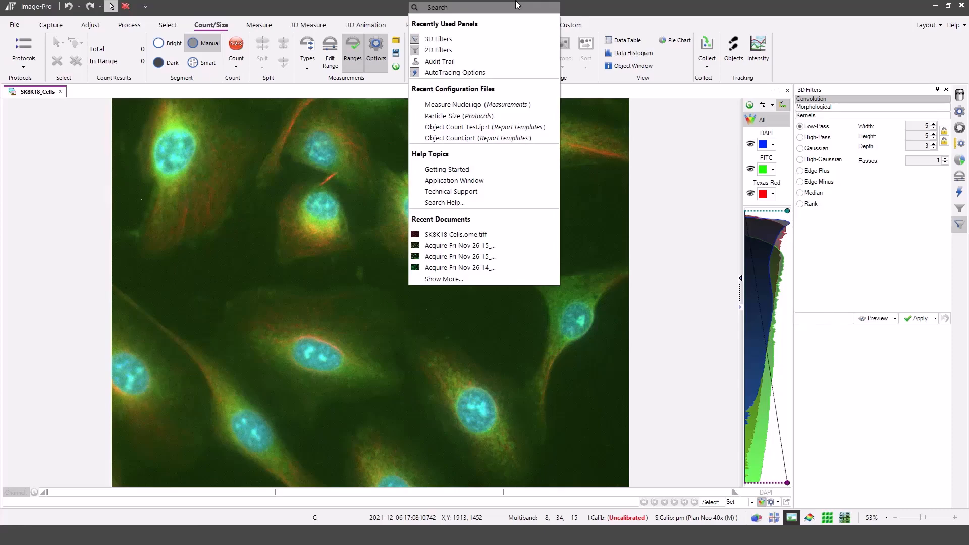
pyautogui.write('au')
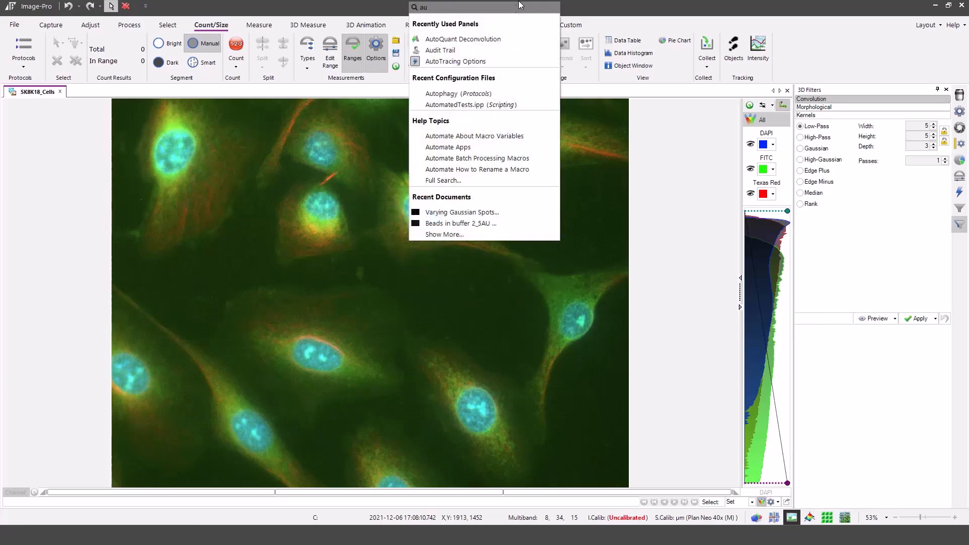
pyautogui.click(482, 44)
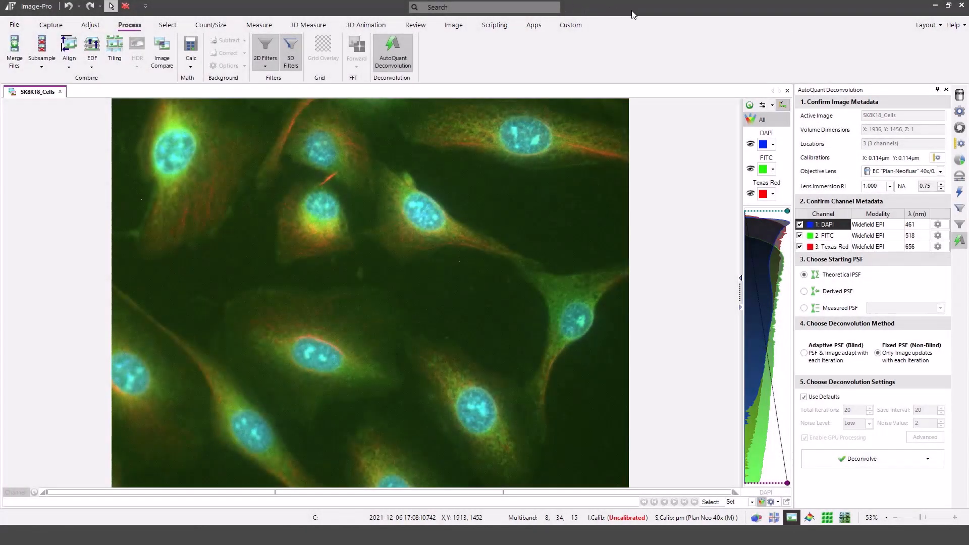
# Hide the 2D Filters and 3D Filters panels through the recently used panels in the application search
pyautogui.click(509, 7)
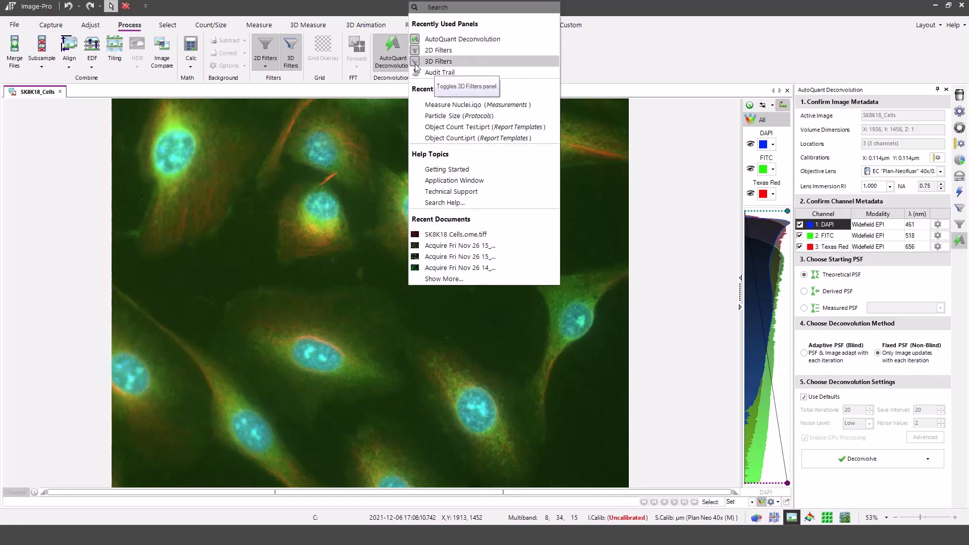
pyautogui.click(439, 50)
pyautogui.click(473, 7)
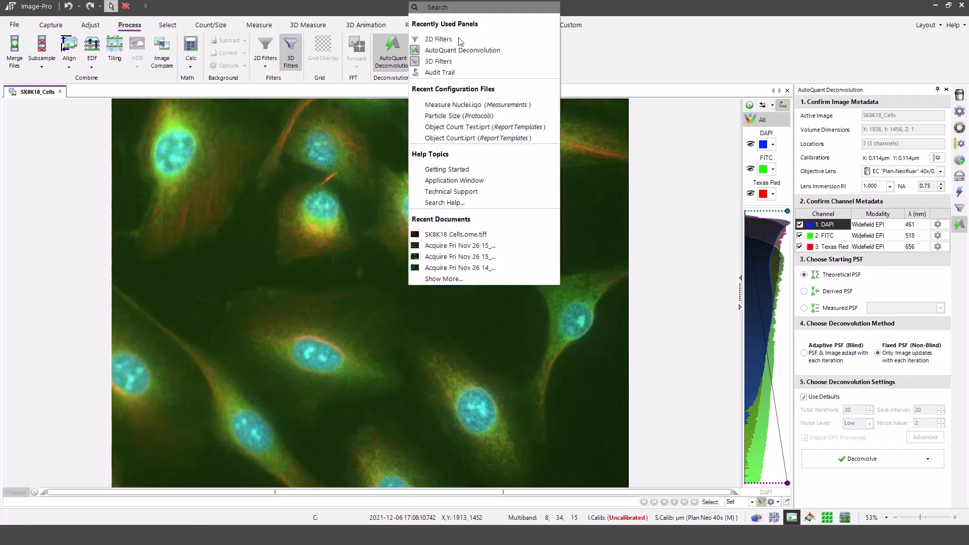
pyautogui.click(439, 63)
pyautogui.click(486, 8)
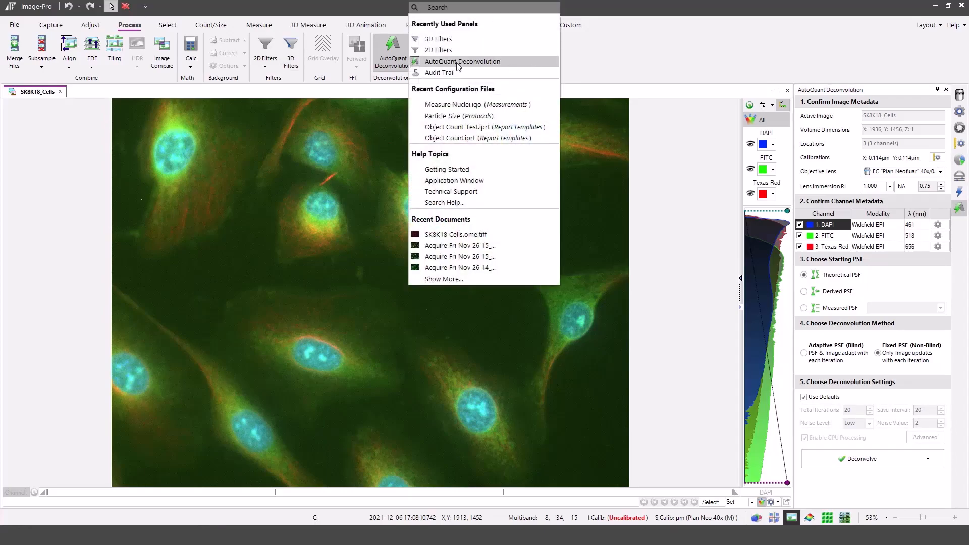
pyautogui.click(646, 56)
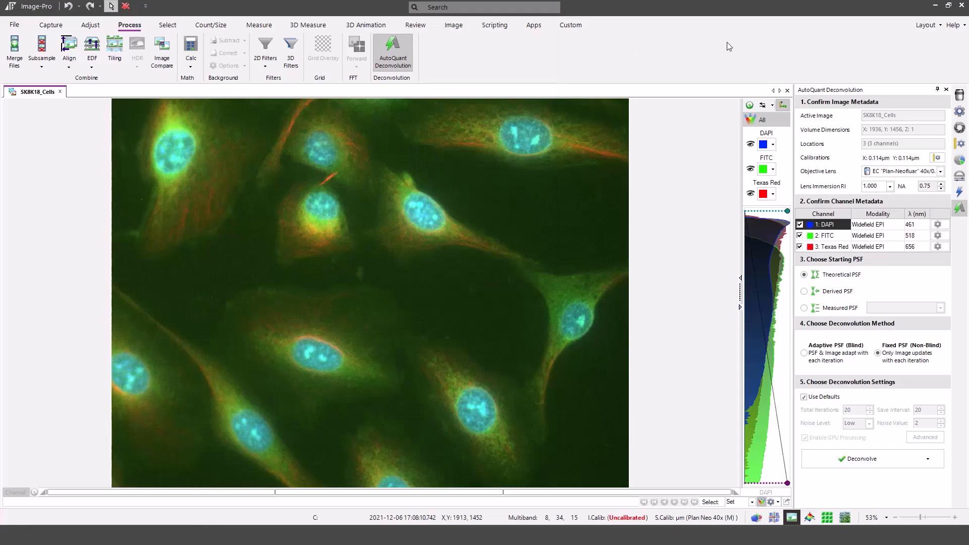
# Deconvolve all three channels of SK8K18_Cells using the theoretical PSF, the fixed PSF method and default settings
pyautogui.click(864, 460)
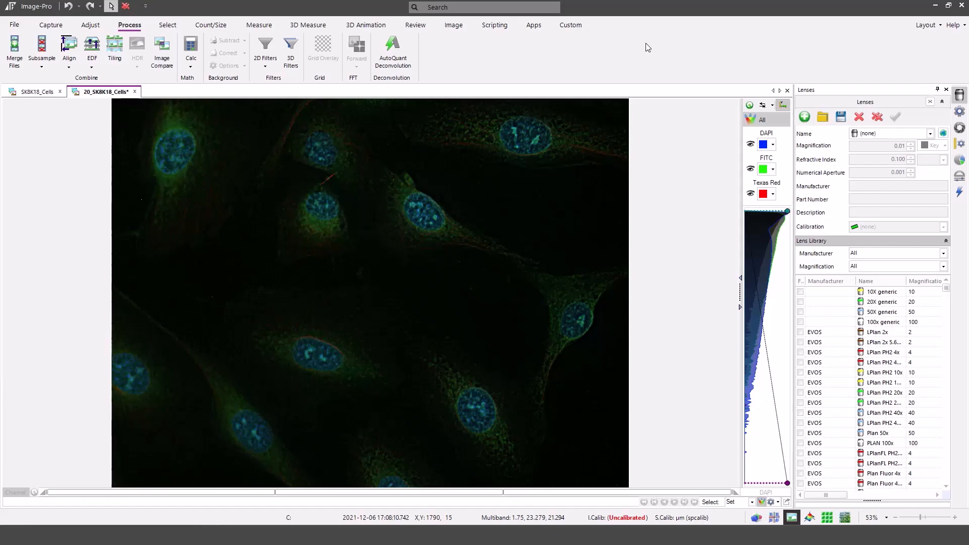
# Search the application for "count" and read the Count Size help topic
pyautogui.click(492, 11)
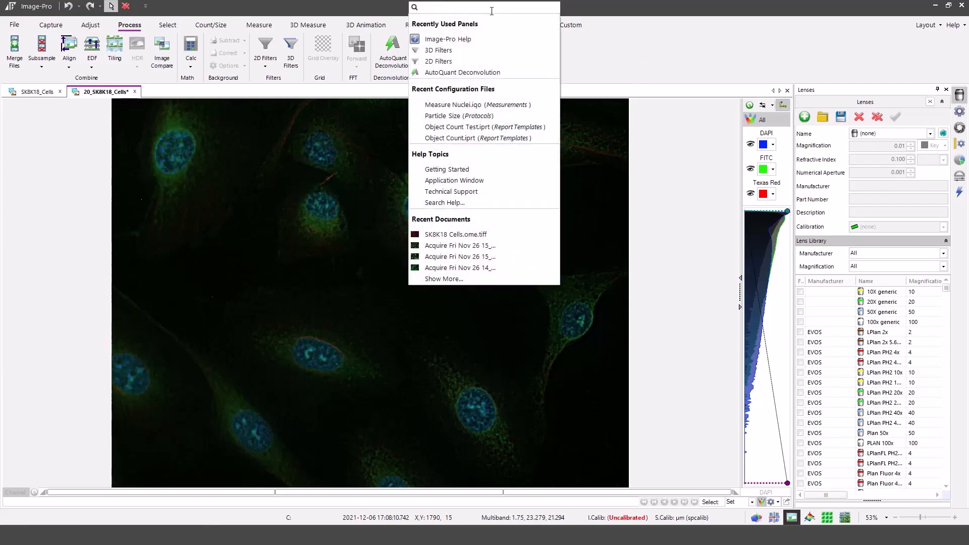
pyautogui.write('count')
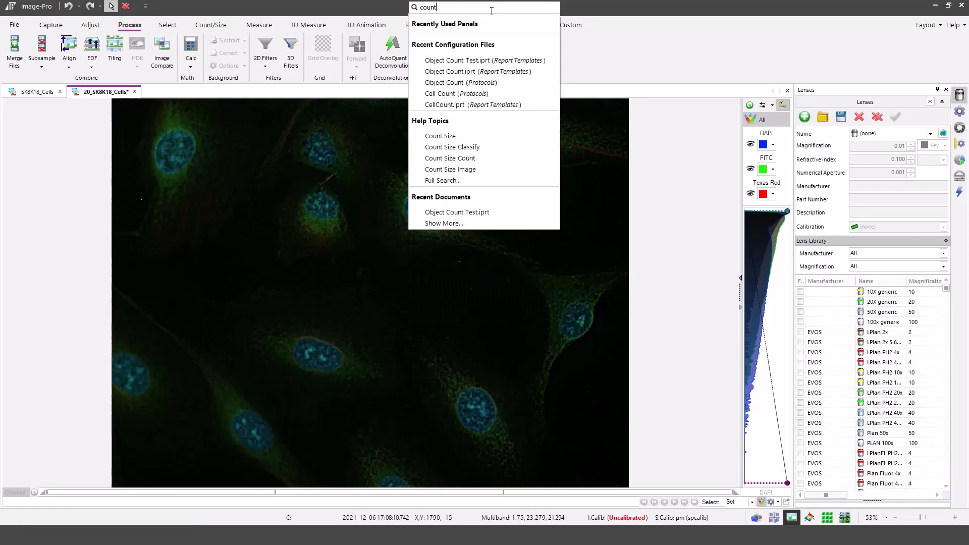
pyautogui.click(472, 141)
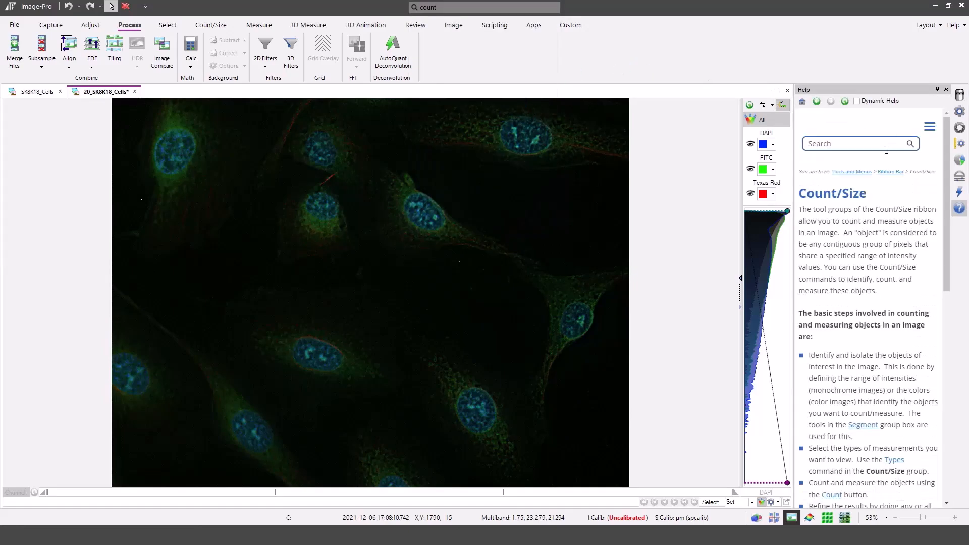
pyautogui.moveTo(947, 178); pyautogui.dragTo(934, 126)
# Run a full help search for "count" and look through the matching topics
pyautogui.click(470, 6)
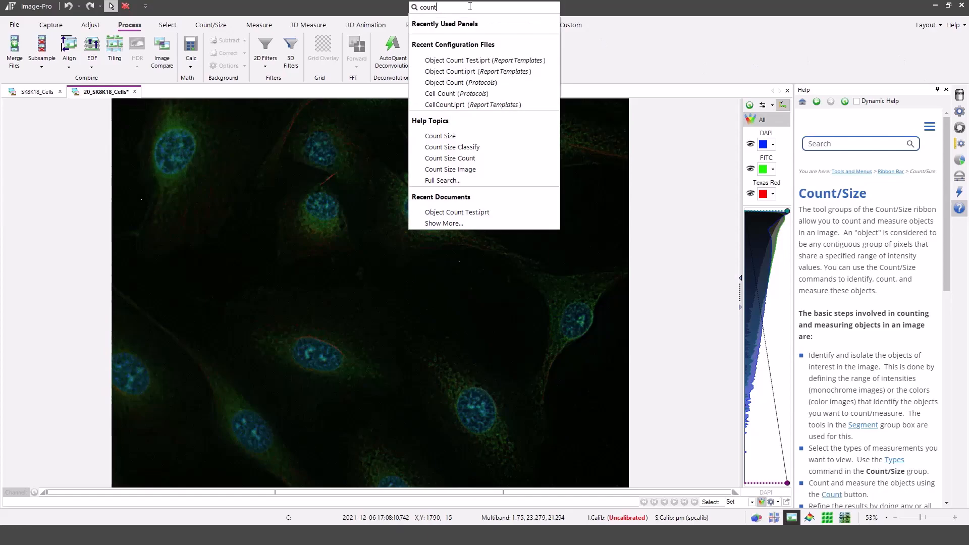
pyautogui.click(443, 181)
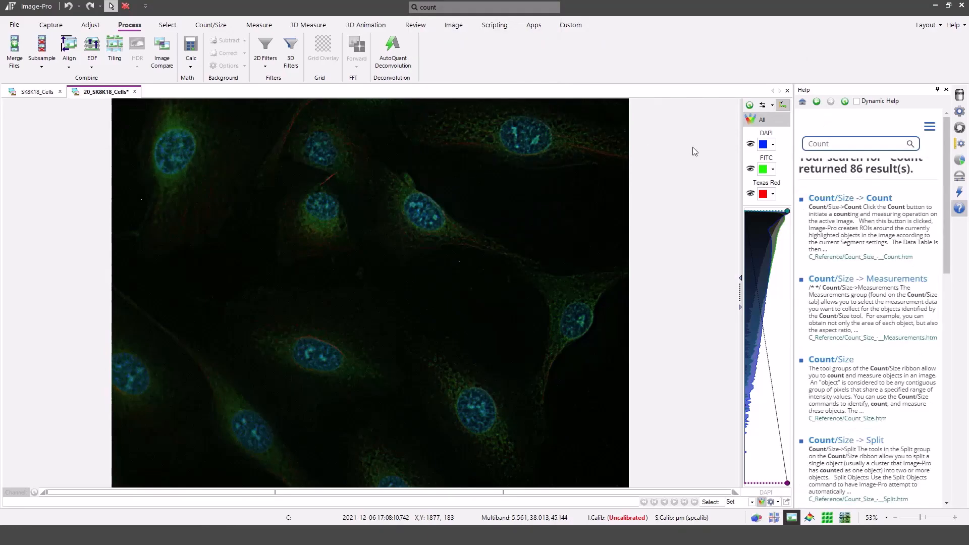
pyautogui.moveTo(947, 157)
pyautogui.mouseDown()
pyautogui.moveTo(946, 376)
pyautogui.moveTo(958, 147)
pyautogui.mouseUp()
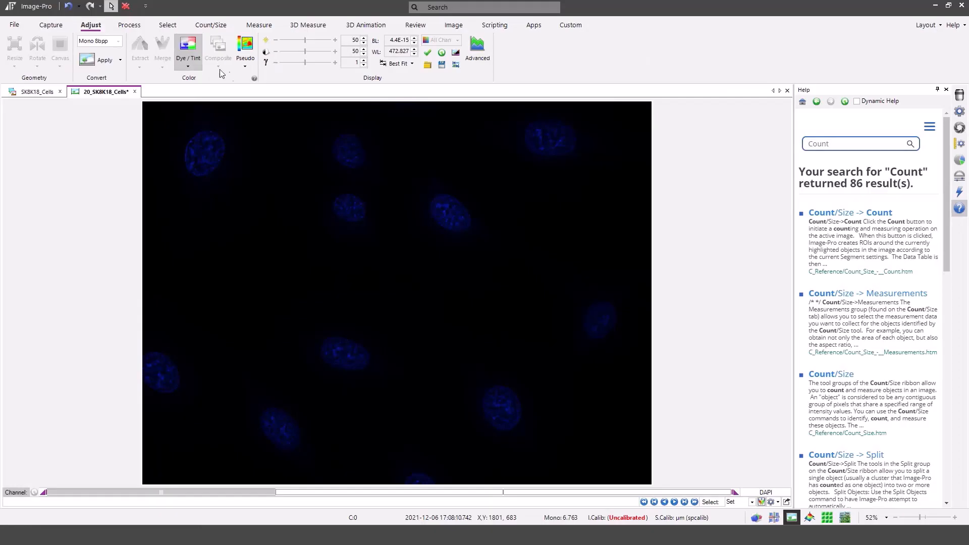
# View the pseudo-color options for the DAPI channel of the deconvolved image
pyautogui.click(245, 66)
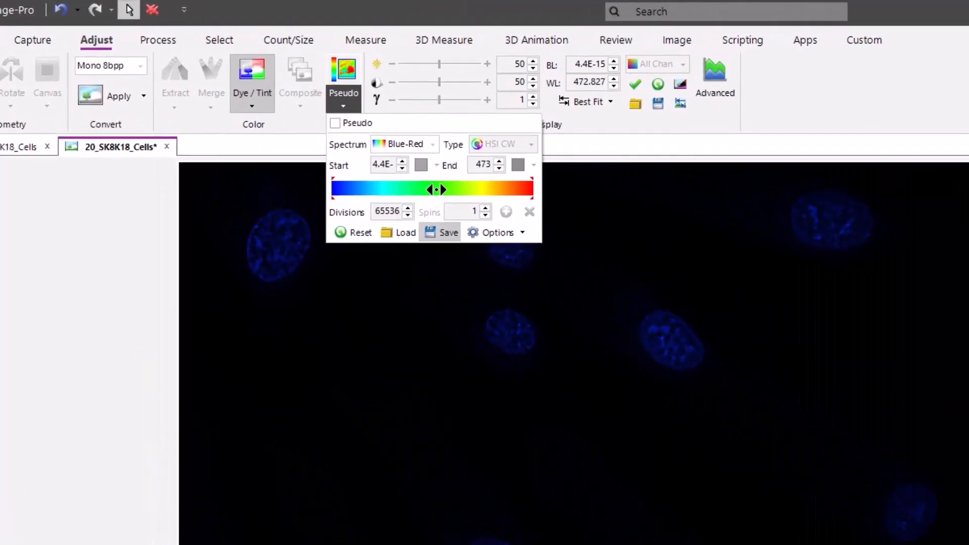
pyautogui.click(720, 117)
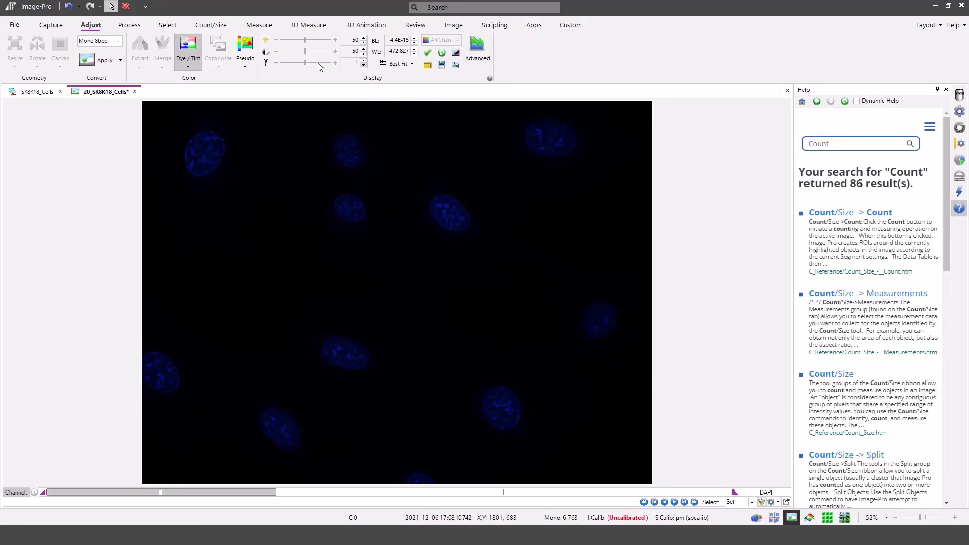
# Search for "nuclei" from the Count/Size tools and load the Measure Nuclei.iqo measurement configuration
pyautogui.click(212, 26)
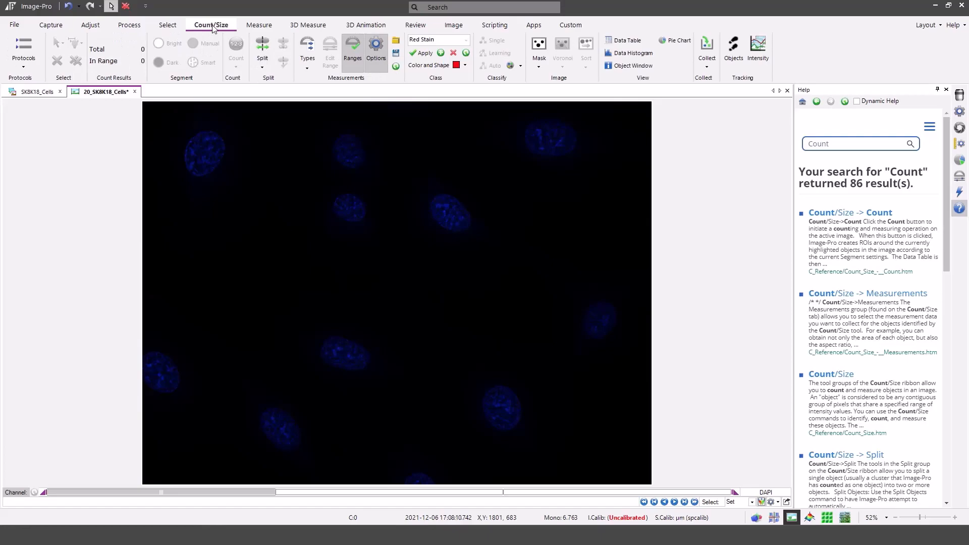
pyautogui.click(529, 7)
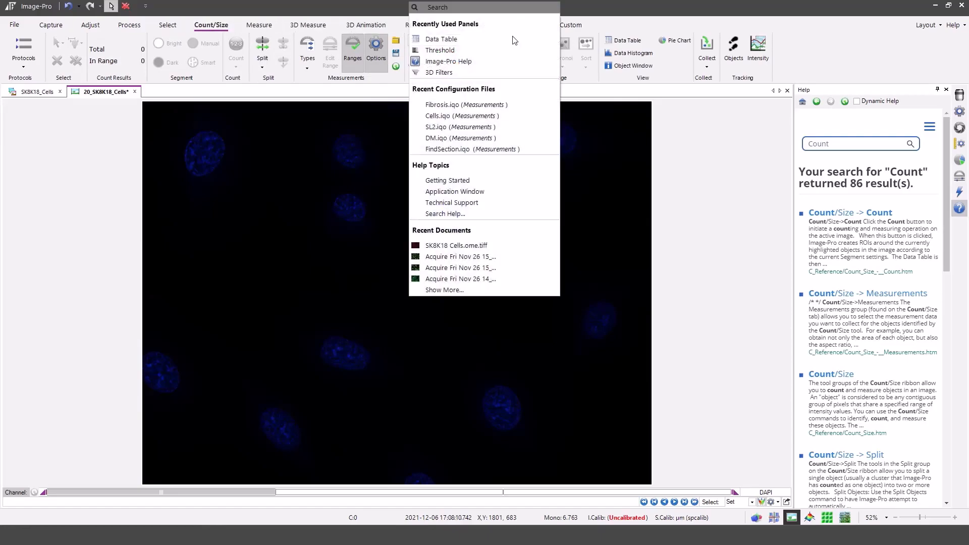
pyautogui.click(505, 11)
pyautogui.write('nuclei')
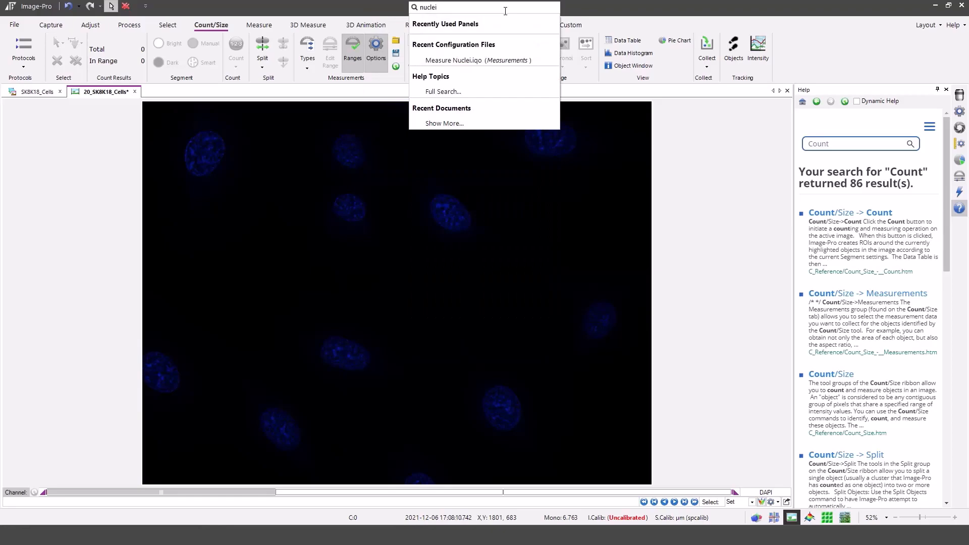
pyautogui.click(486, 61)
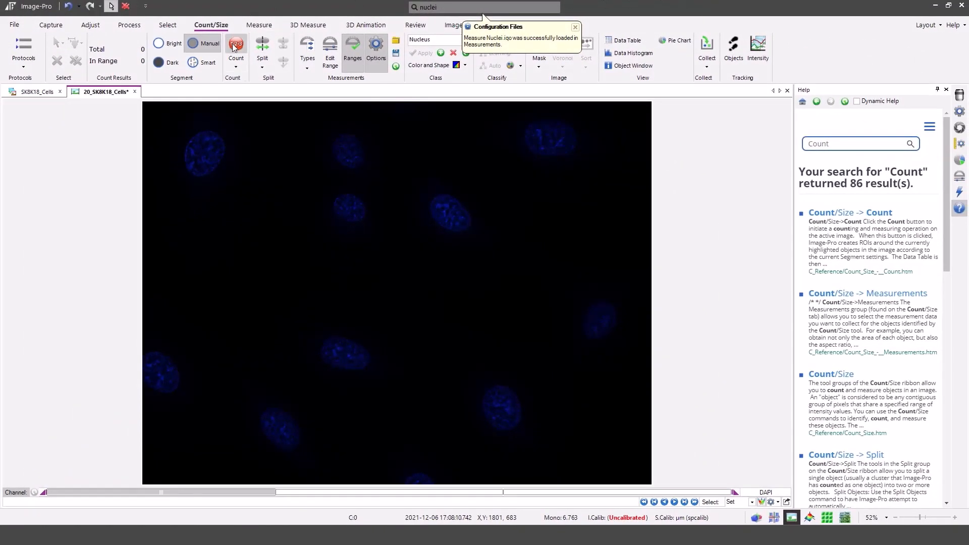
# Count the nuclei in the DAPI channel and show their measurements in an enlarged data table
pyautogui.click(234, 47)
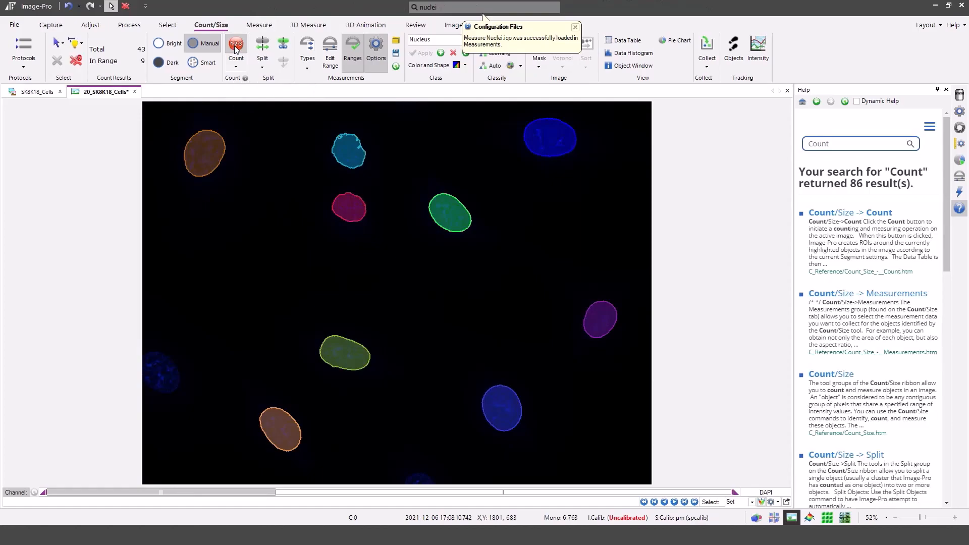
pyautogui.click(628, 41)
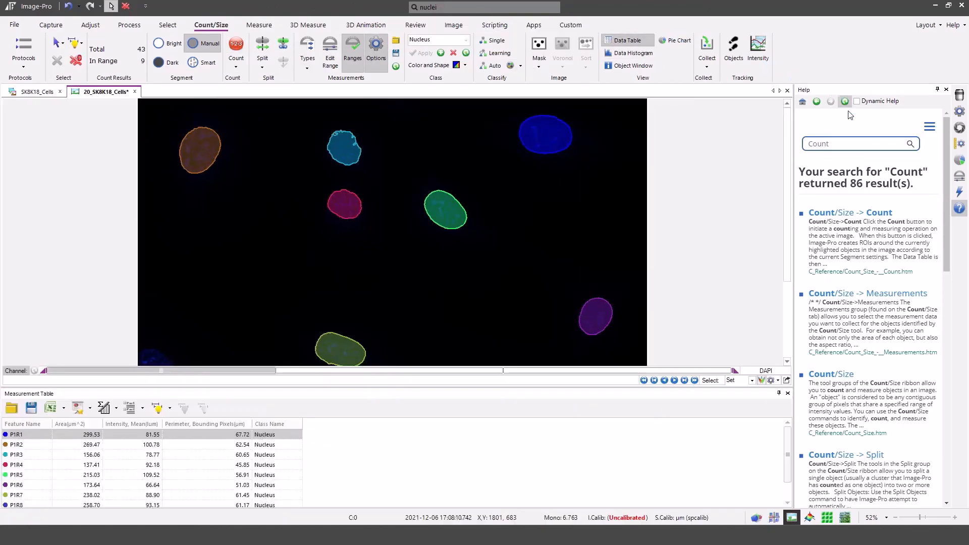
pyautogui.moveTo(477, 388); pyautogui.dragTo(490, 343)
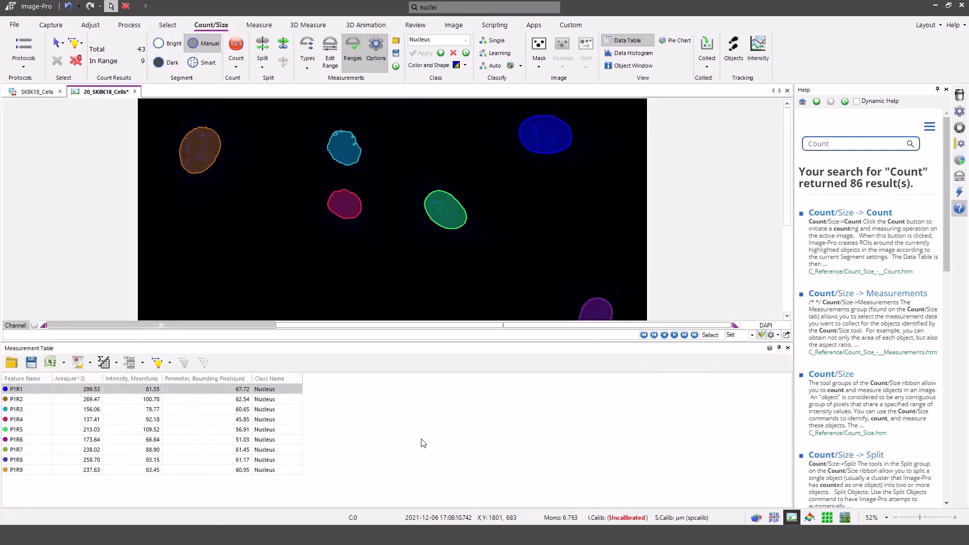